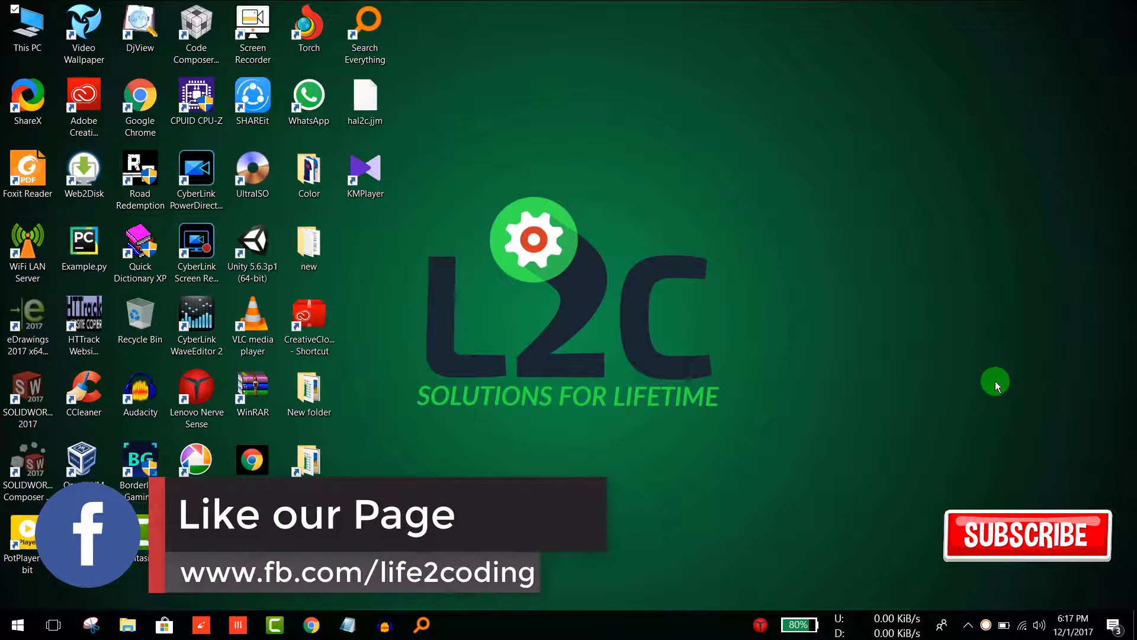
- Open This PC from the desktop, then go back up from drive O: to the drive list
double_click(27, 27)
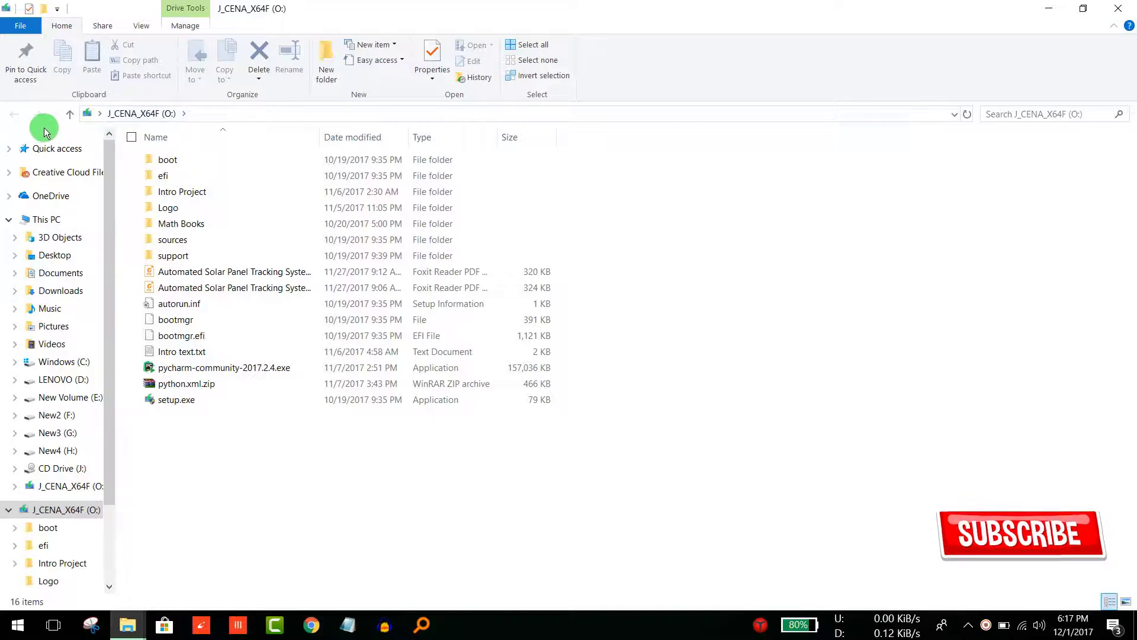
key(alt+Up)
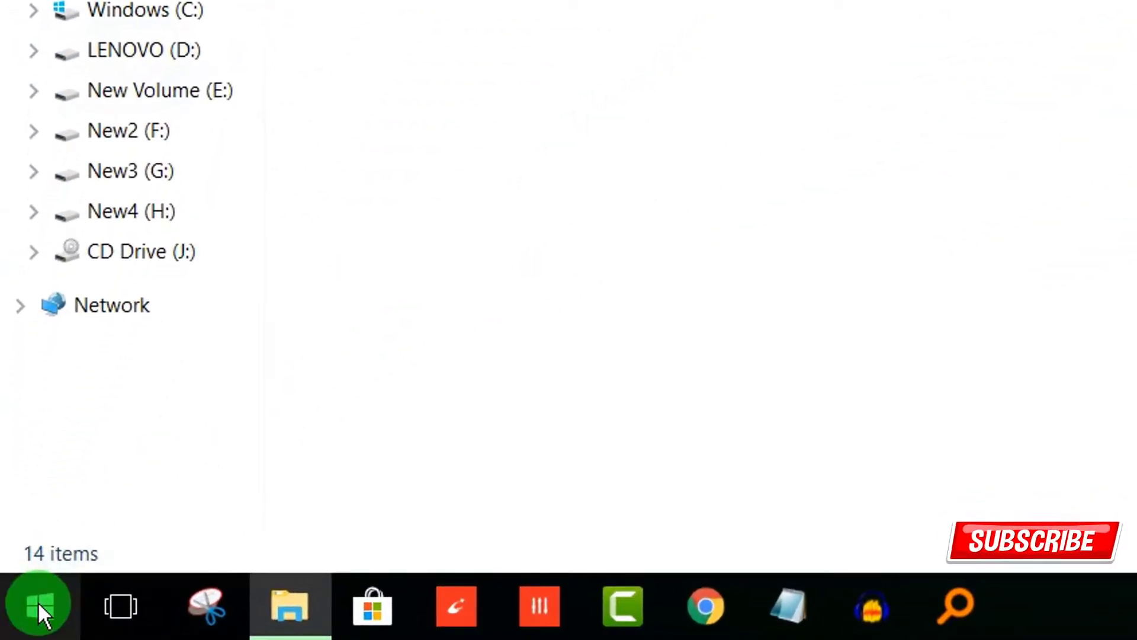
- Launch the Run dialog through a Start search for 'run' and enter regedit
click(38, 602)
text(ru)
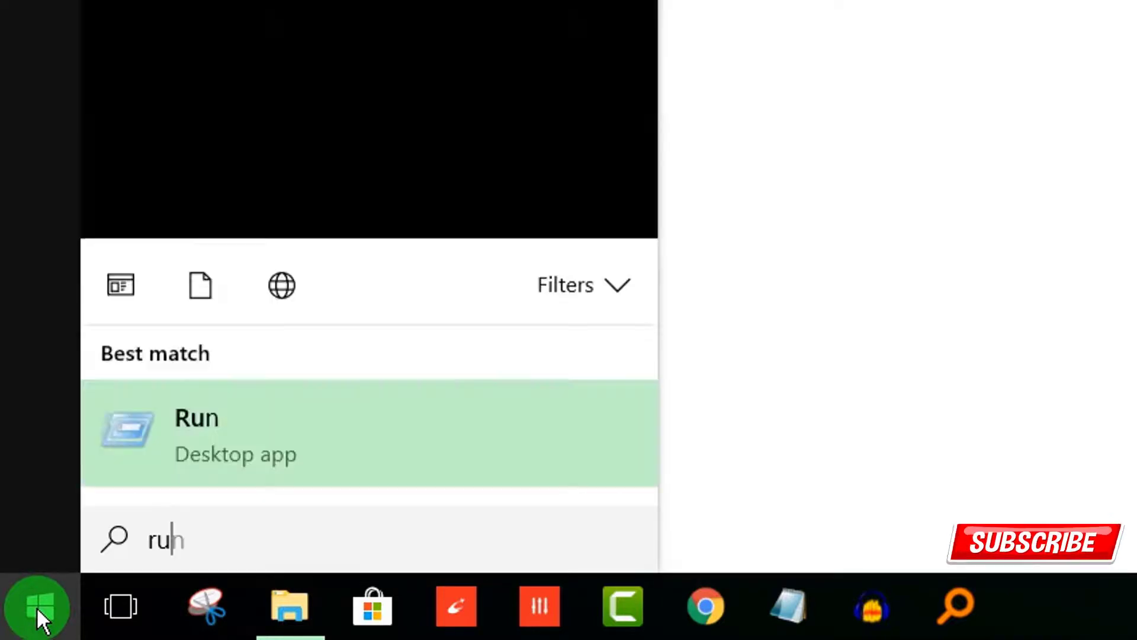
text(n)
key(Return)
text(r)
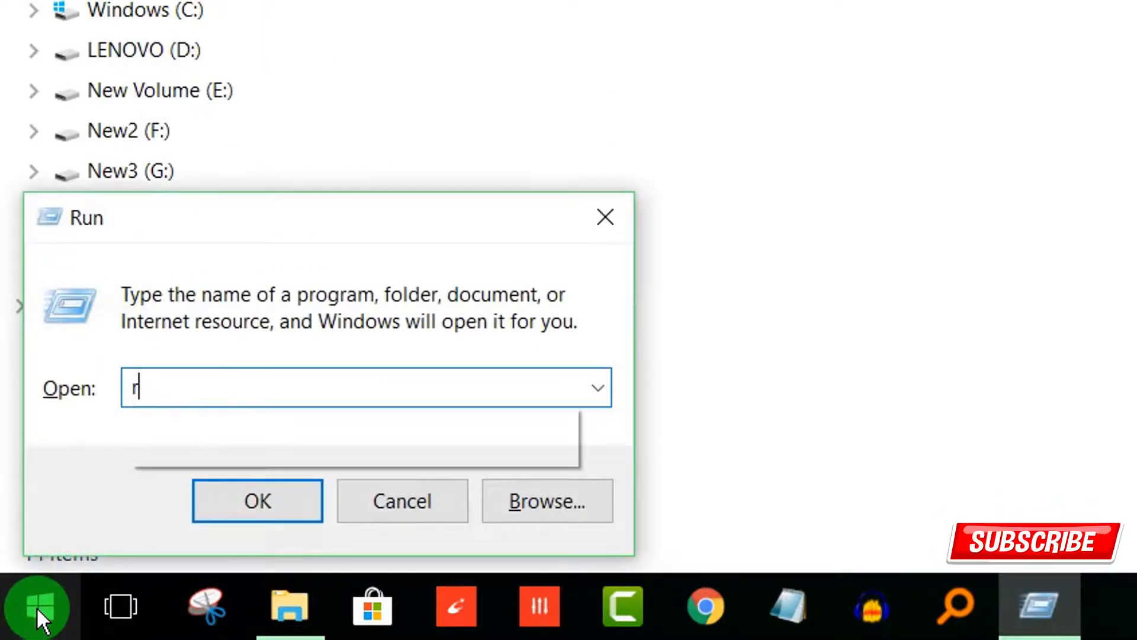
text(egedit)
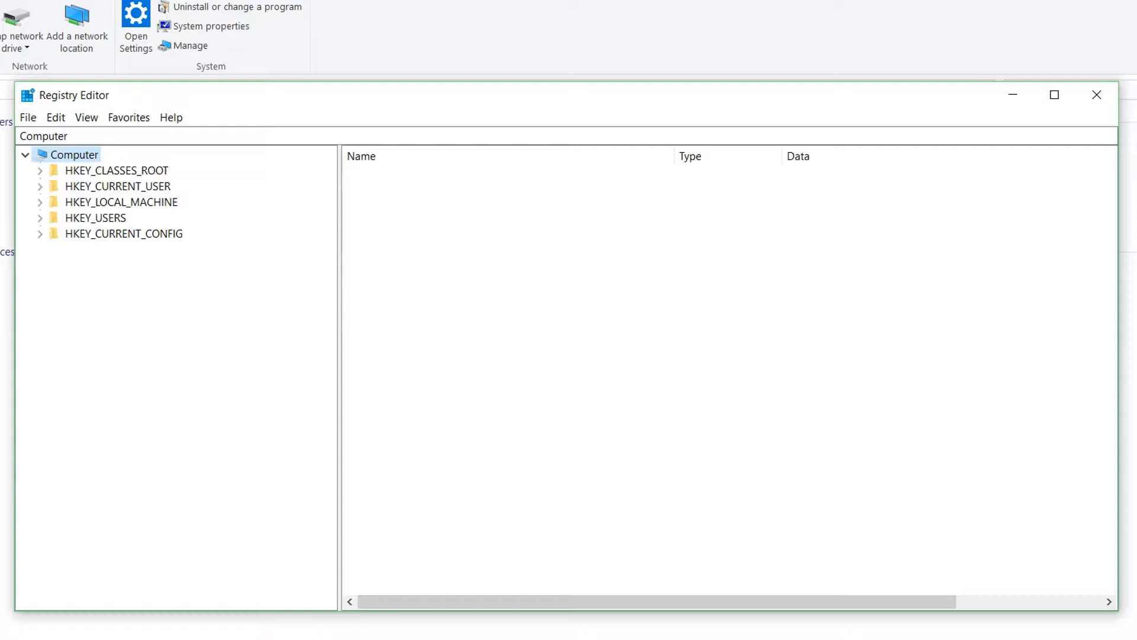
- Expand HKEY_LOCAL_MACHINE > SYSTEM > CurrentControlSet > Services in the key tree
click(41, 202)
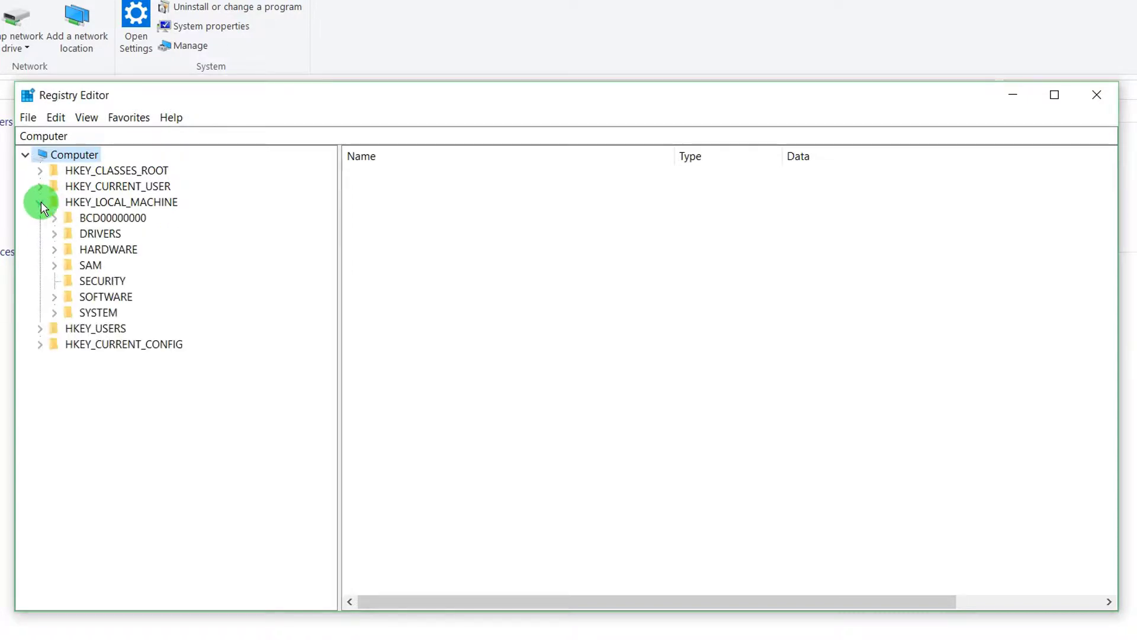
click(54, 312)
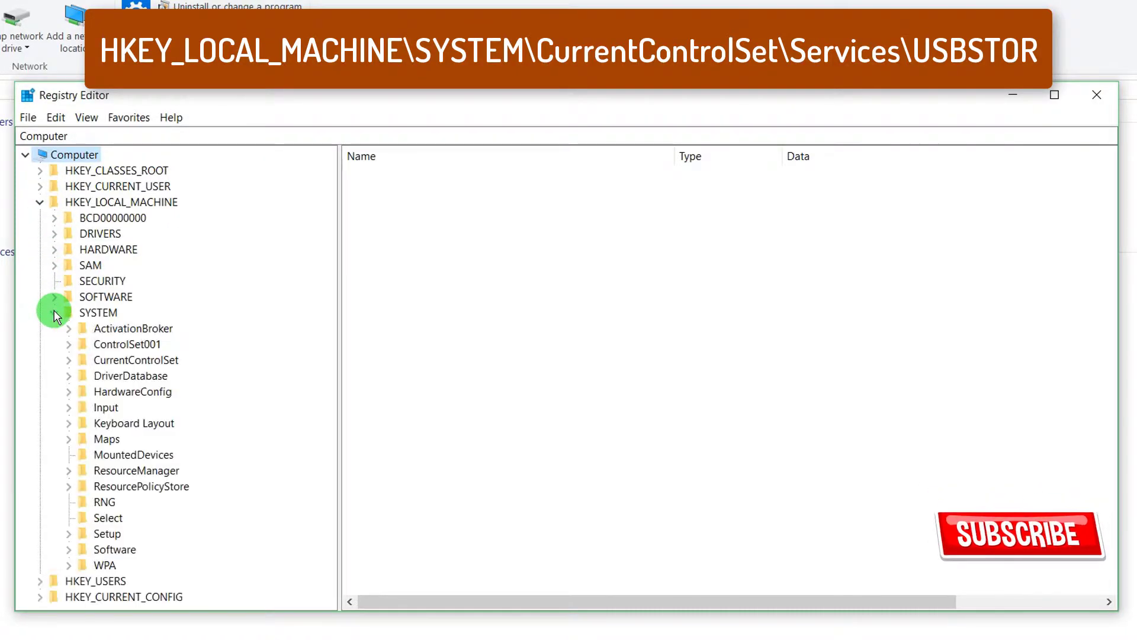
click(71, 361)
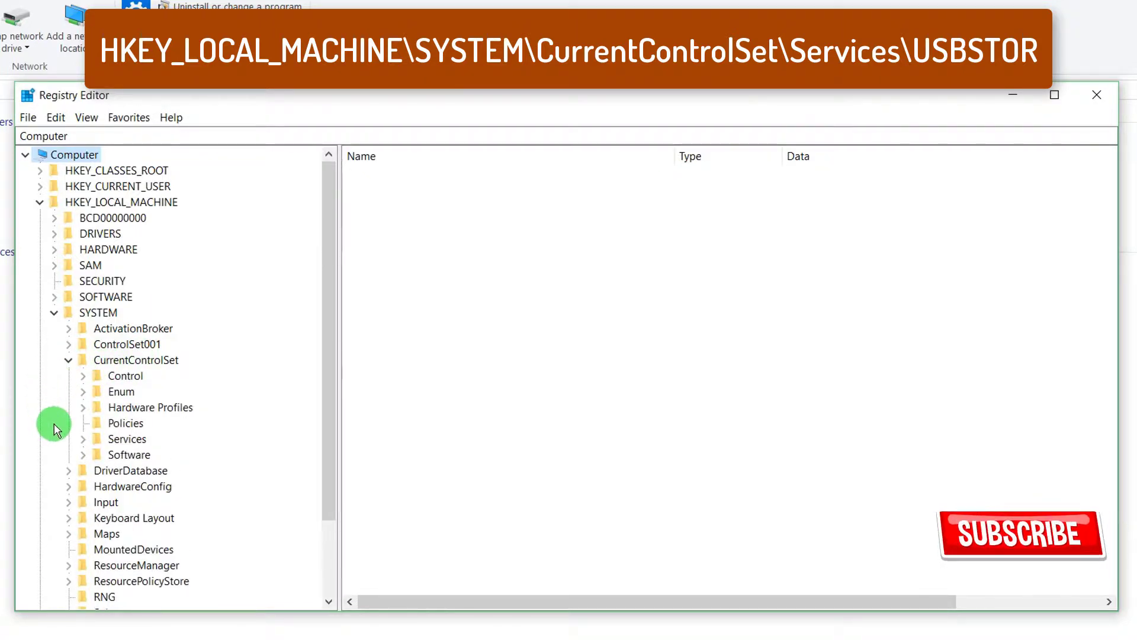
click(86, 438)
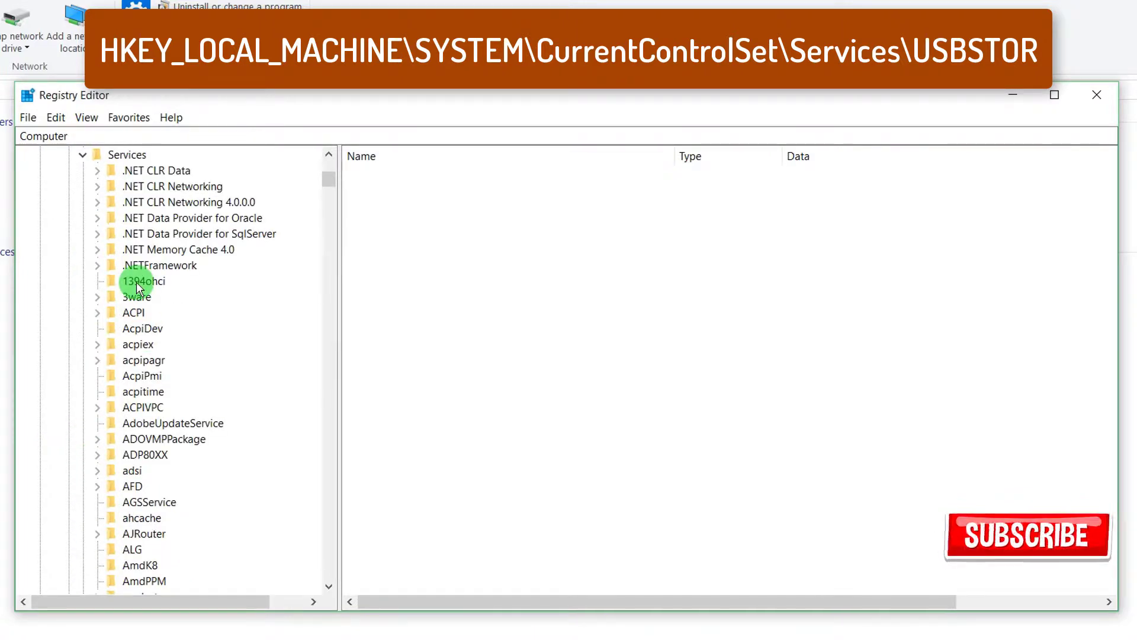
- Scroll down the services list and select USBSTOR, showing its Start value of 3
scroll(142, 299, down, 15)
scroll(141, 299, down, 15)
scroll(141, 299, down, 15)
scroll(141, 299, down, 15)
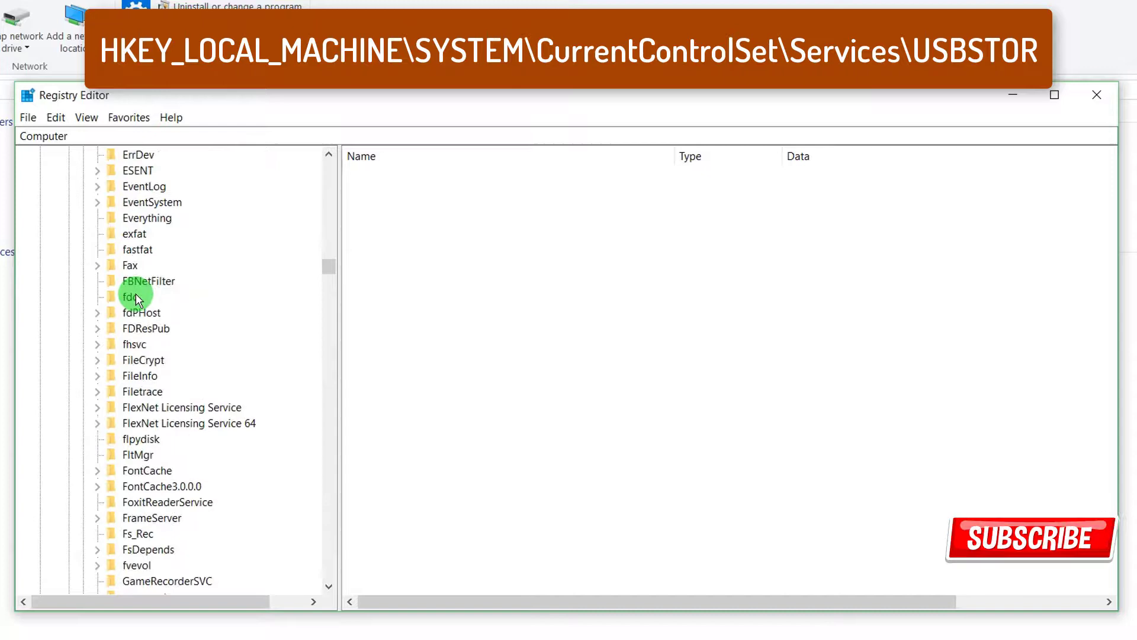
scroll(139, 300, down, 15)
scroll(136, 299, down, 15)
scroll(136, 299, down, 15)
scroll(137, 299, down, 15)
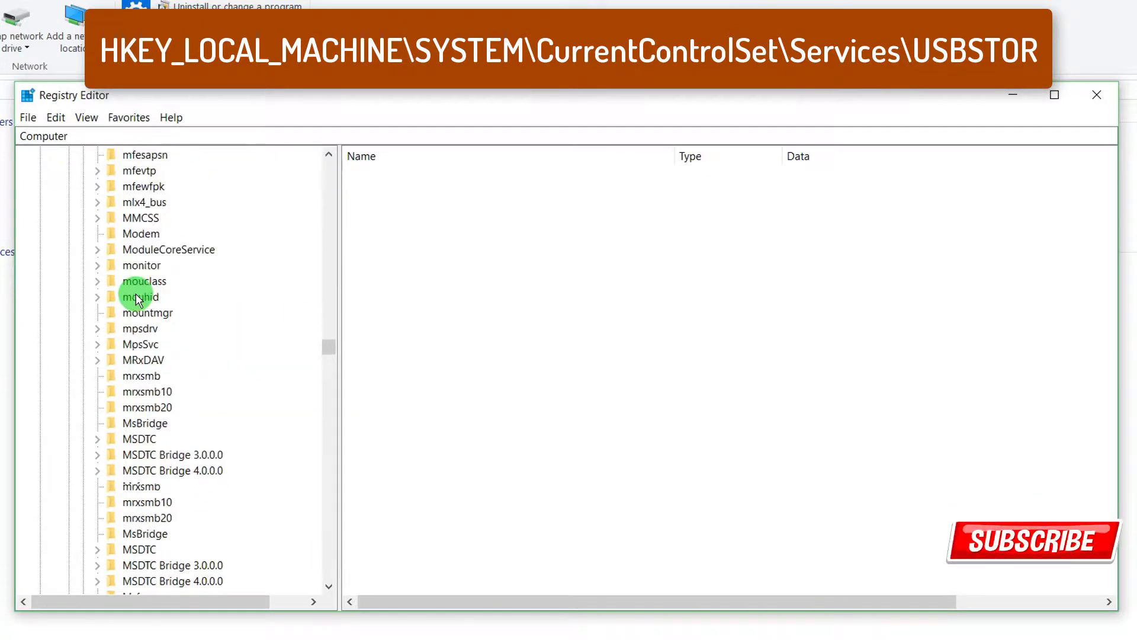
scroll(136, 299, down, 15)
scroll(136, 299, down, 15)
scroll(136, 299, down, 15)
scroll(136, 299, down, 15)
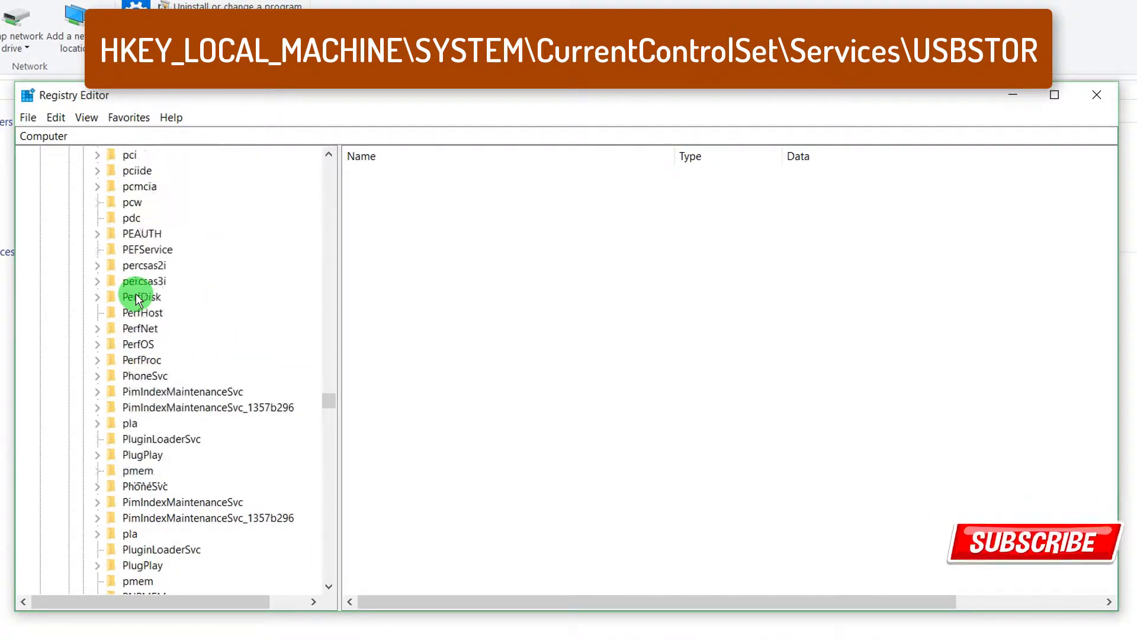
scroll(136, 299, down, 15)
scroll(136, 299, down, 15)
scroll(136, 299, down, 15)
scroll(136, 299, down, 15)
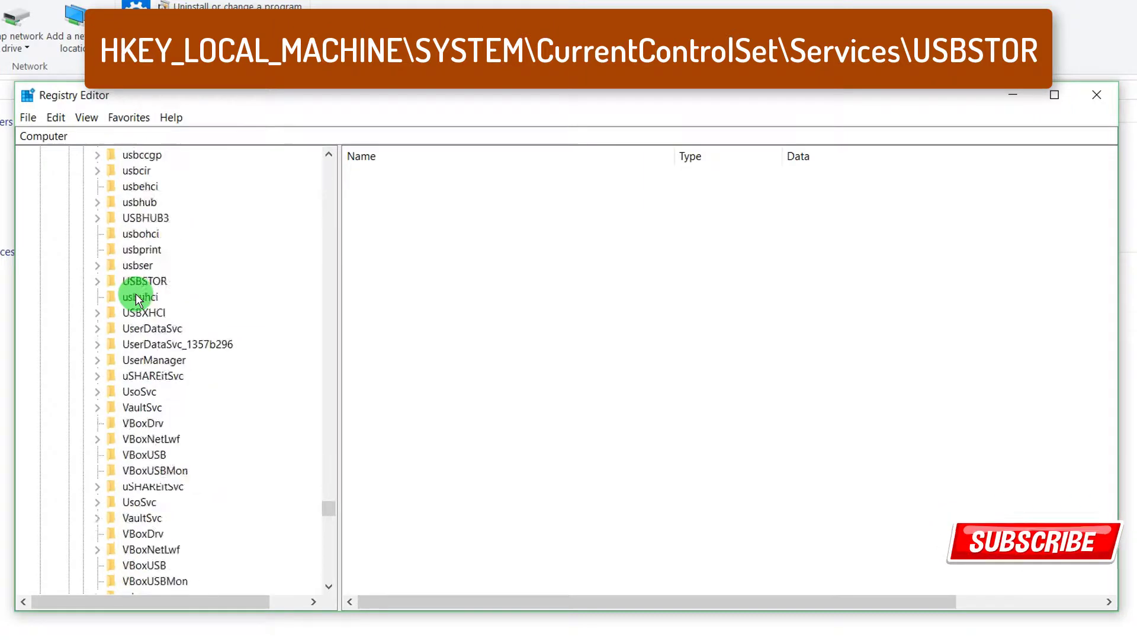
scroll(136, 299, down, 15)
scroll(137, 299, up, 2)
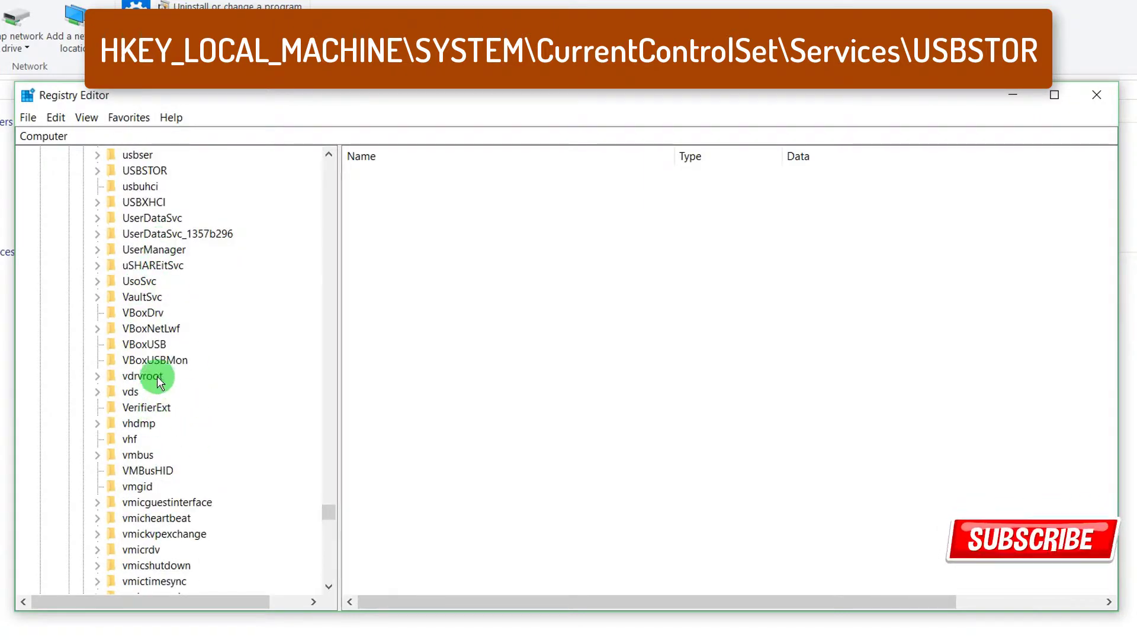
scroll(159, 366, up, 2)
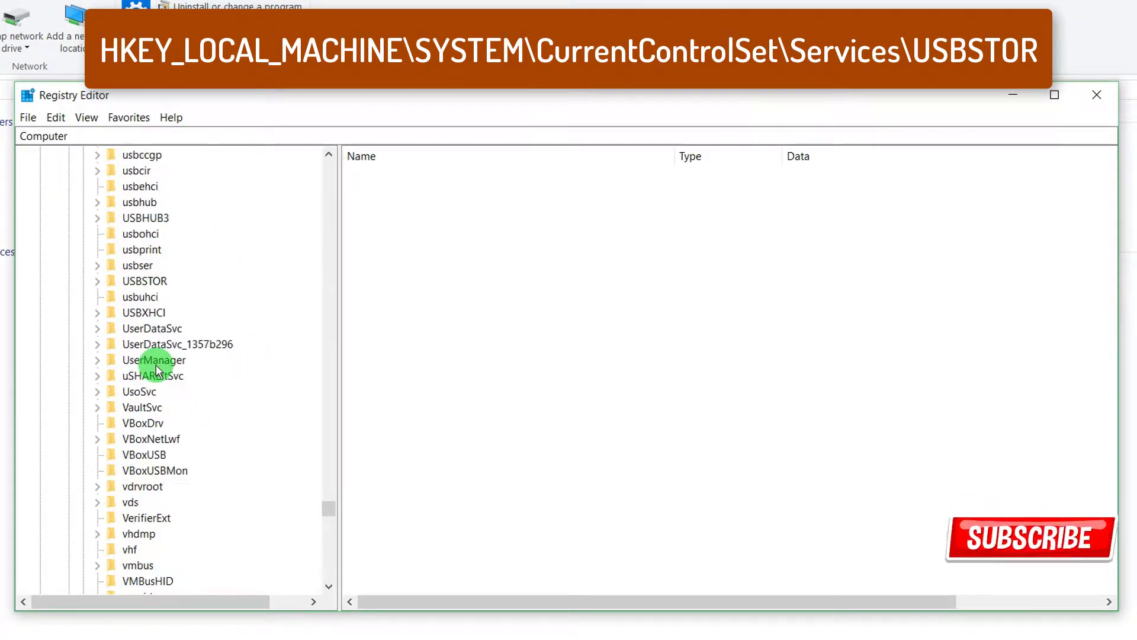
click(145, 285)
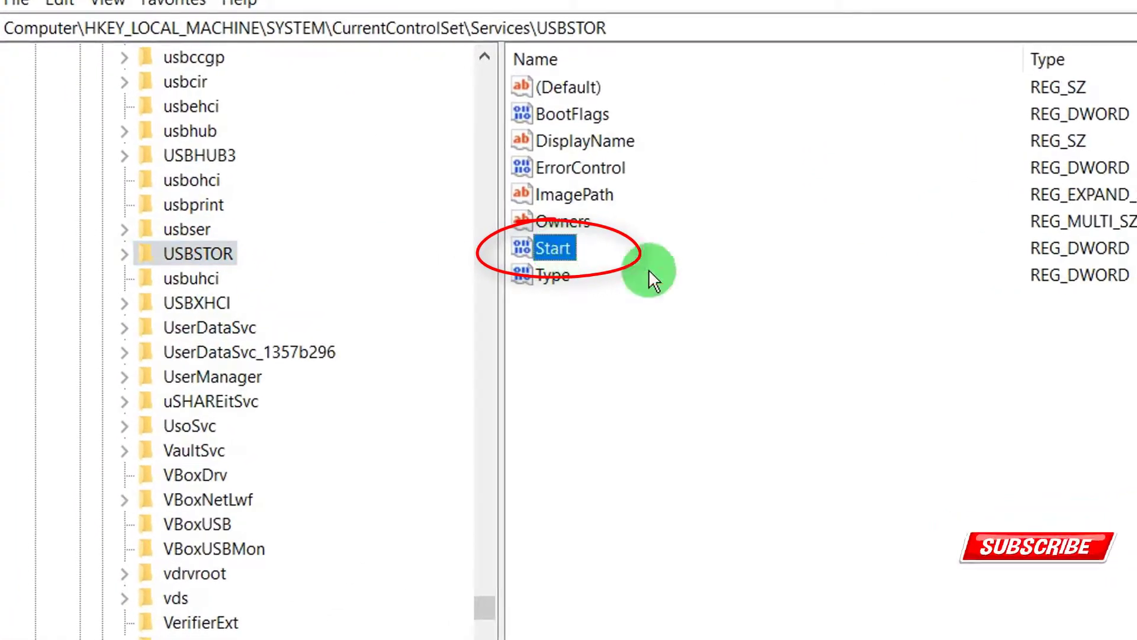
- Set USBSTOR's Start value to 4 and close Registry Editor
double_click(572, 255)
text(4)
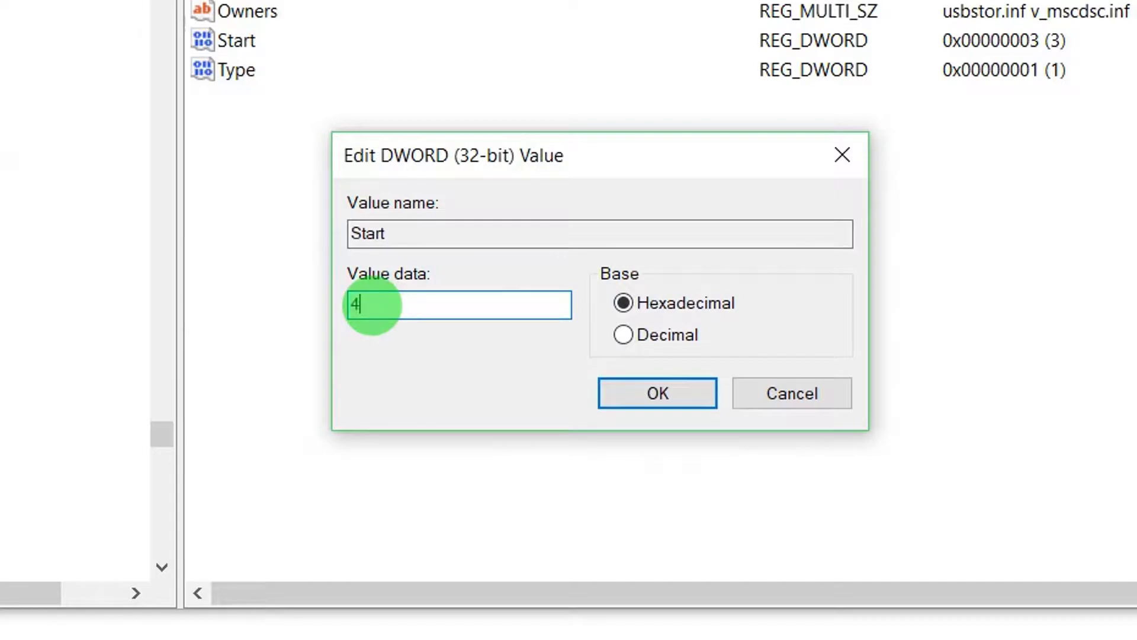
click(693, 397)
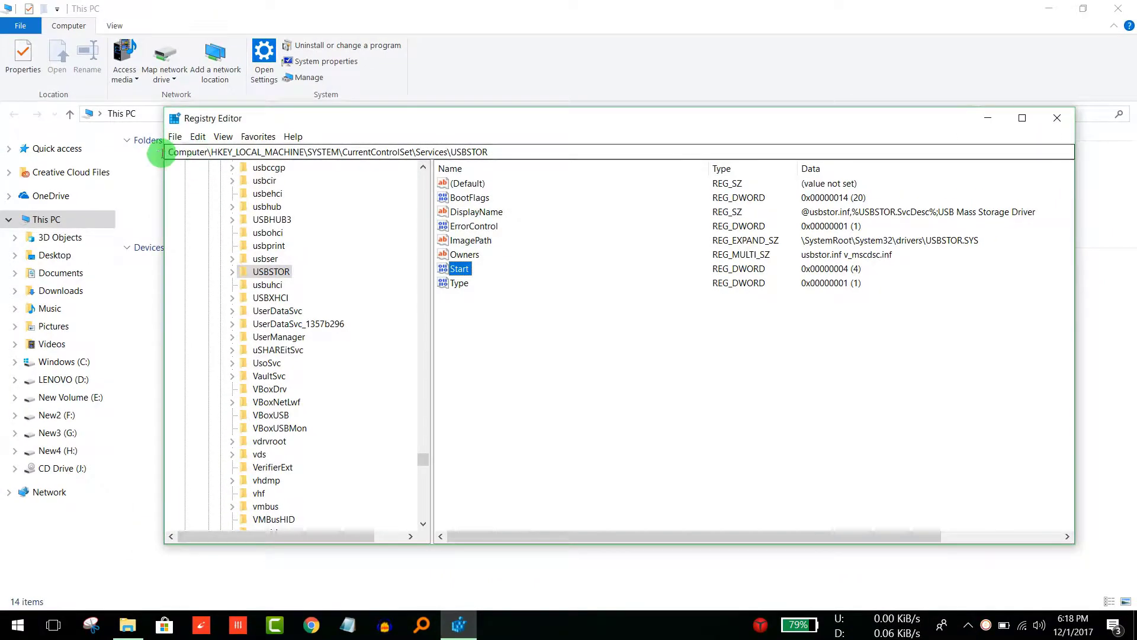
click(1057, 117)
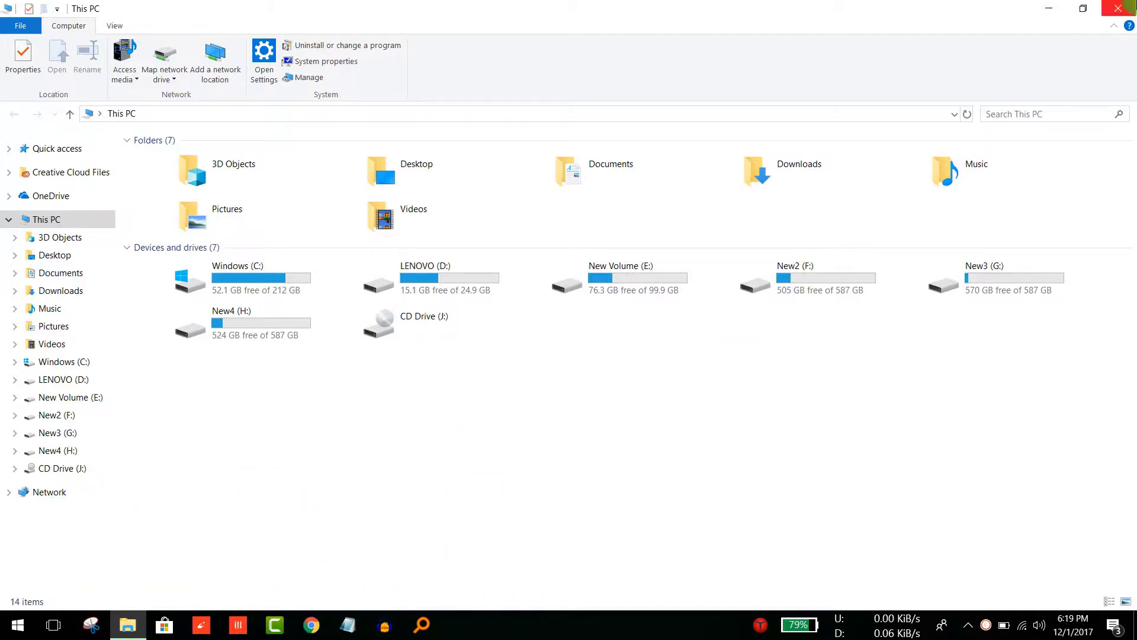
- Close This PC and open Task Manager from the taskbar, locating Windows Explorer
click(1128, 6)
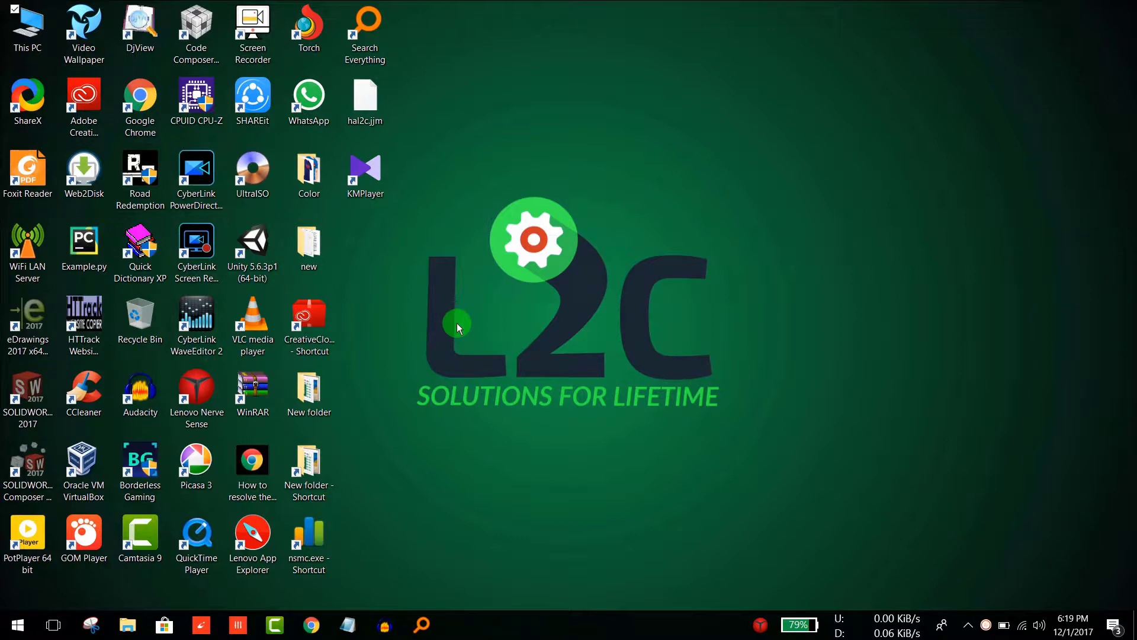
right_click(510, 625)
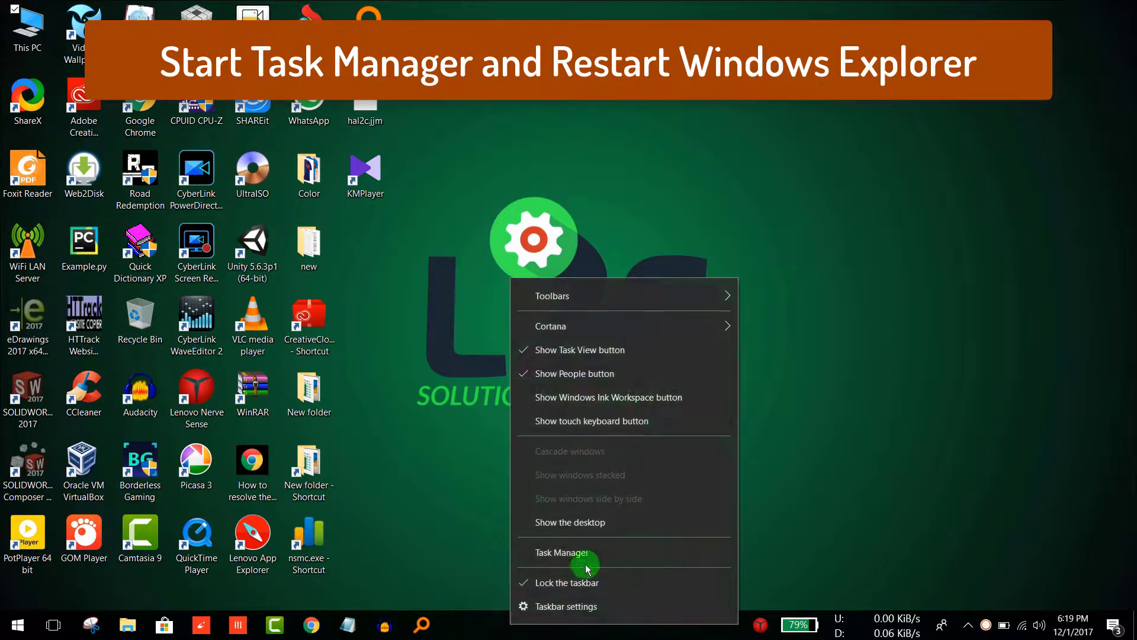
click(527, 548)
scroll(394, 292, down, 2)
scroll(399, 299, down, 10)
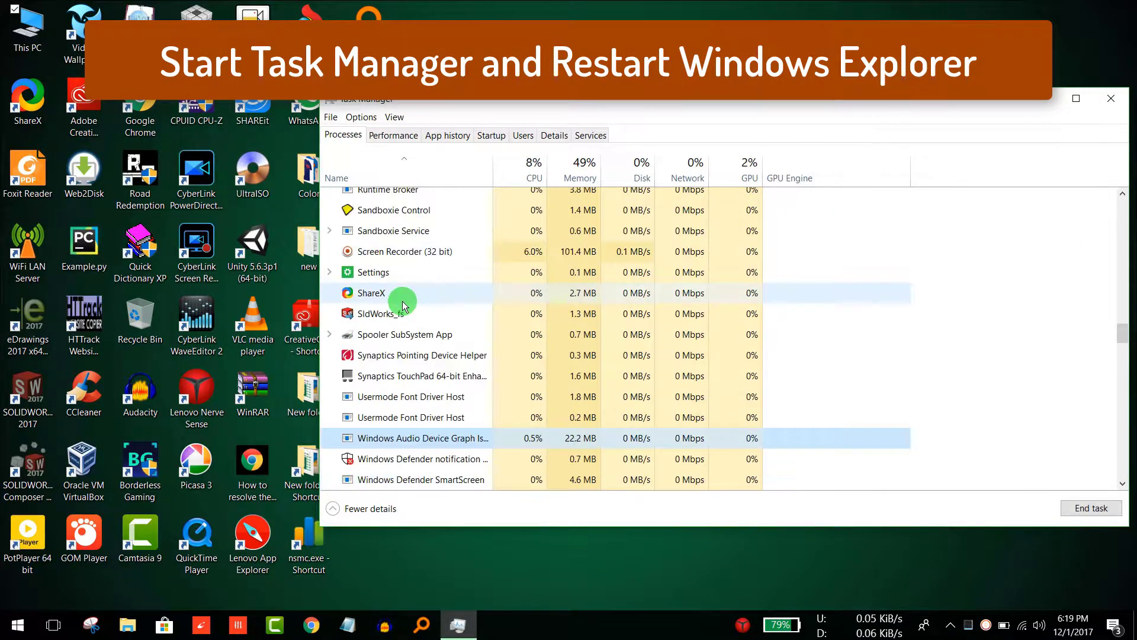
scroll(452, 294, up, 4)
scroll(450, 293, up, 5)
scroll(448, 293, up, 3)
scroll(448, 294, down, 2)
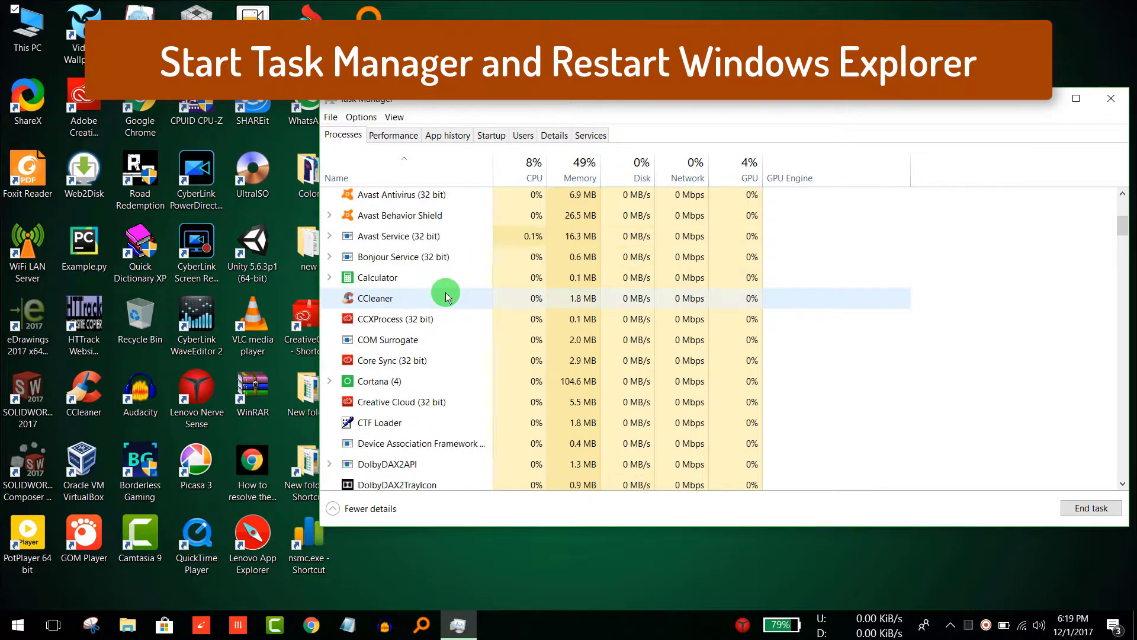
scroll(448, 297, down, 8)
scroll(447, 294, down, 10)
- Restart the Windows Explorer process and close Task Manager
click(382, 459)
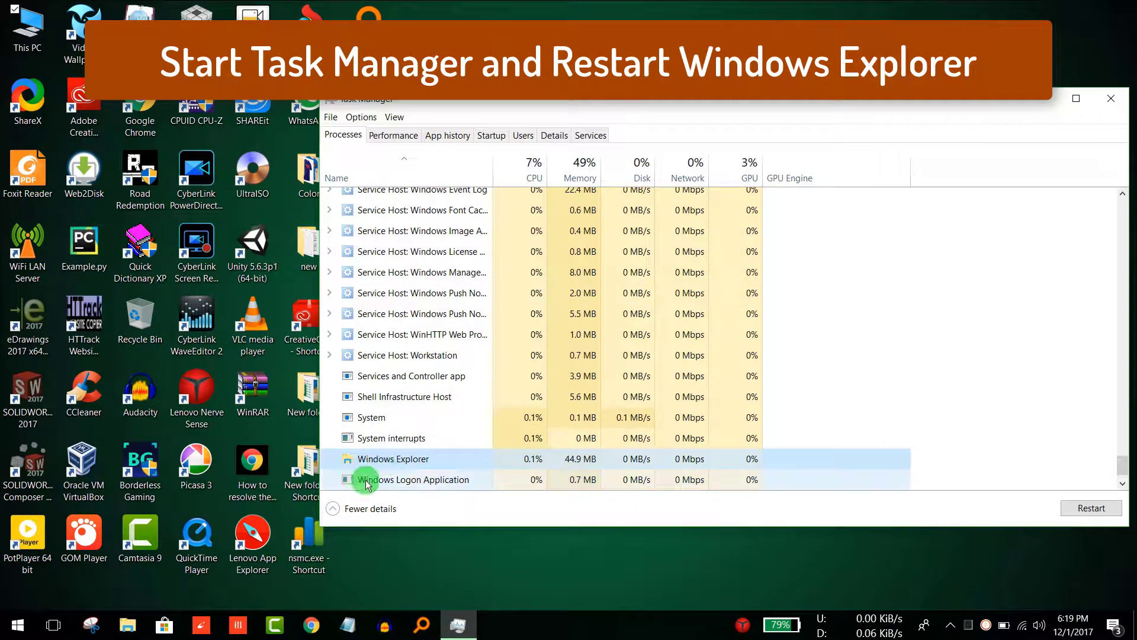
right_click(420, 459)
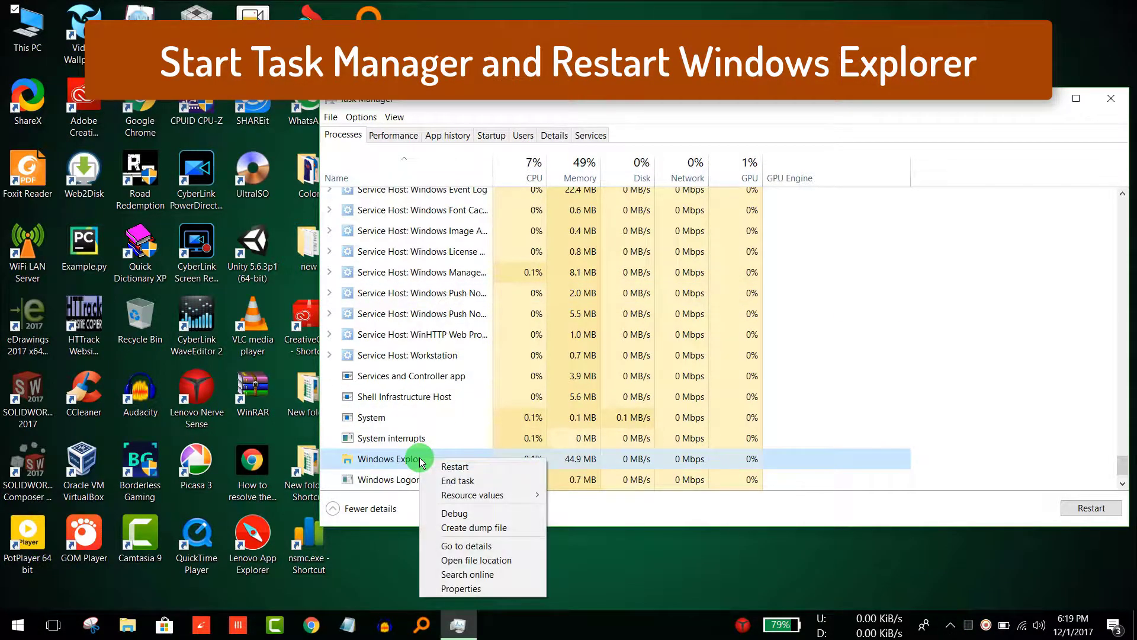
click(459, 468)
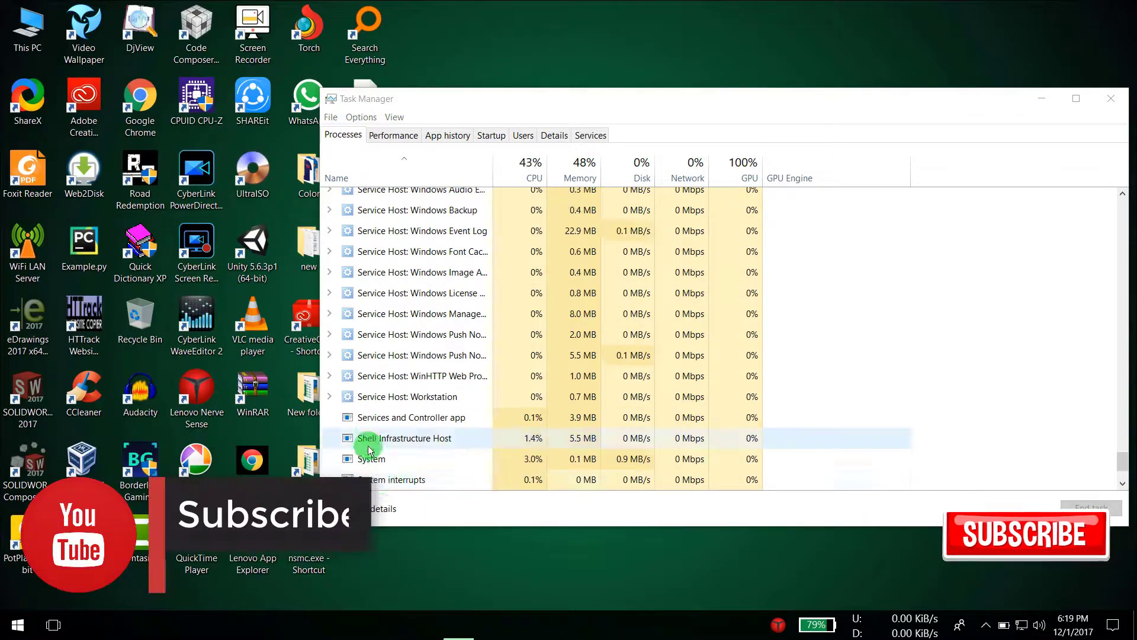
click(619, 248)
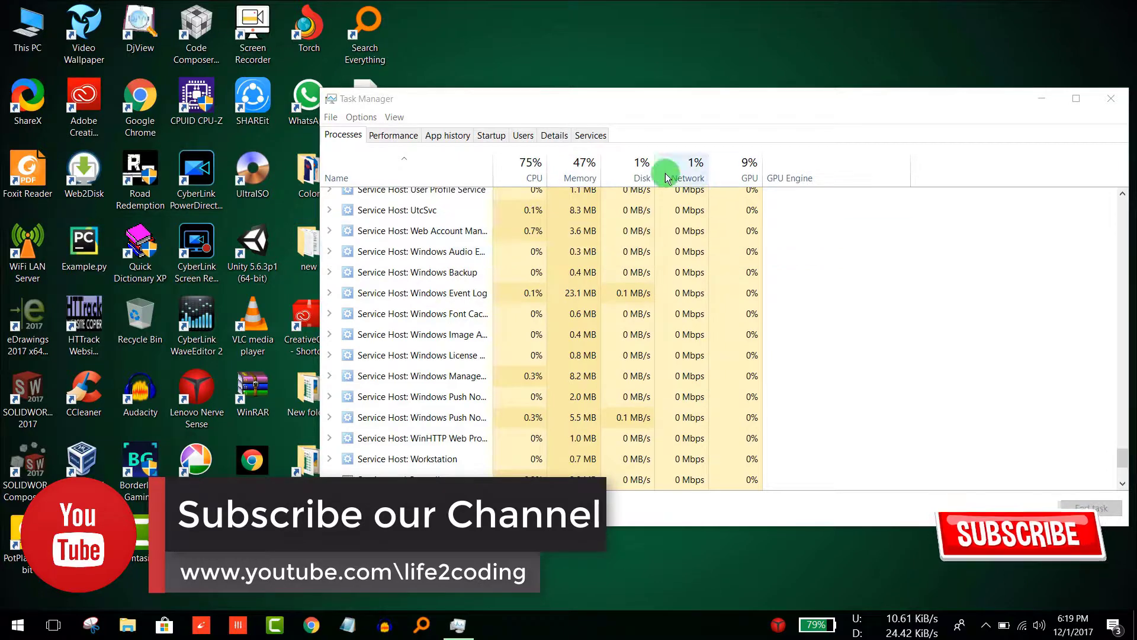
click(1103, 102)
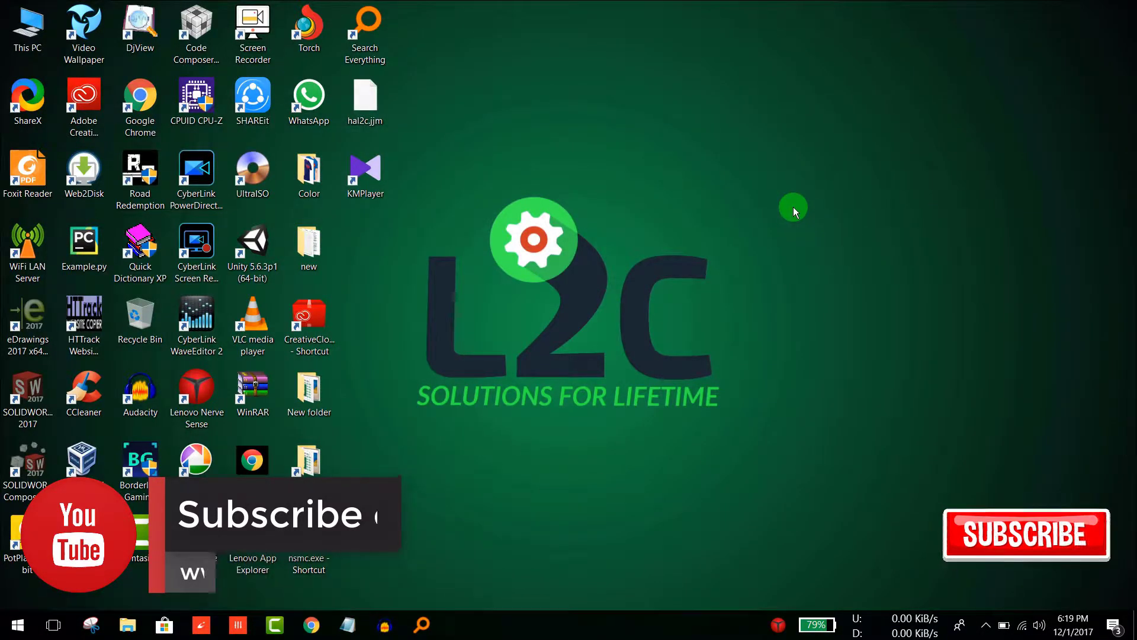
- Reopen This PC from the desktop icon to view the drive list
click(20, 46)
double_click(20, 46)
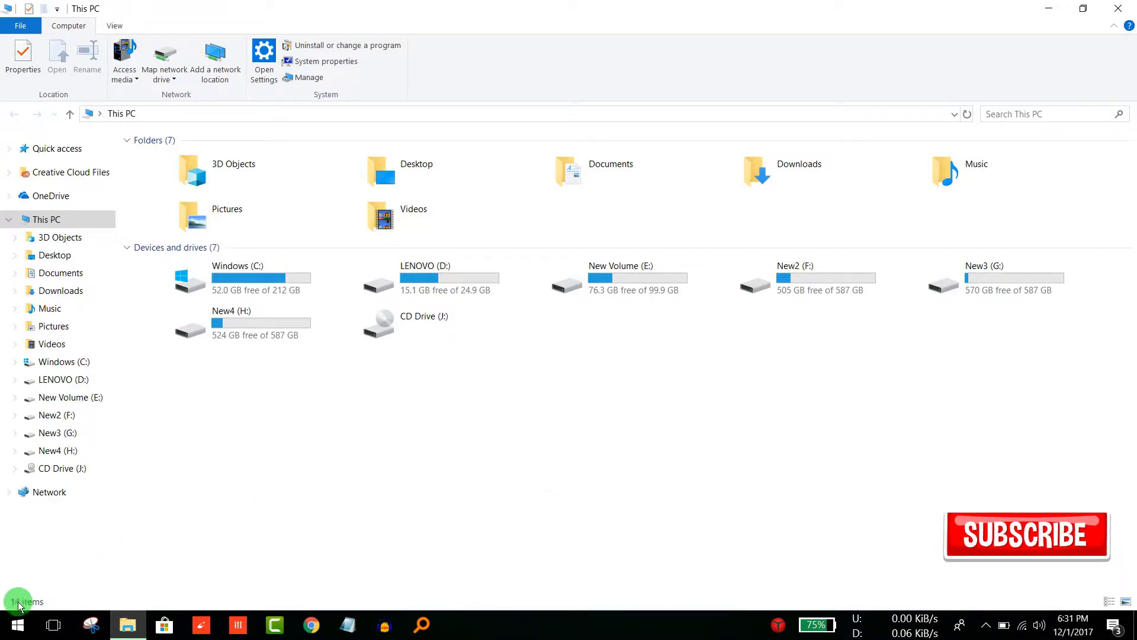
- Launch Registry Editor by searching for Run and running regedit
click(15, 625)
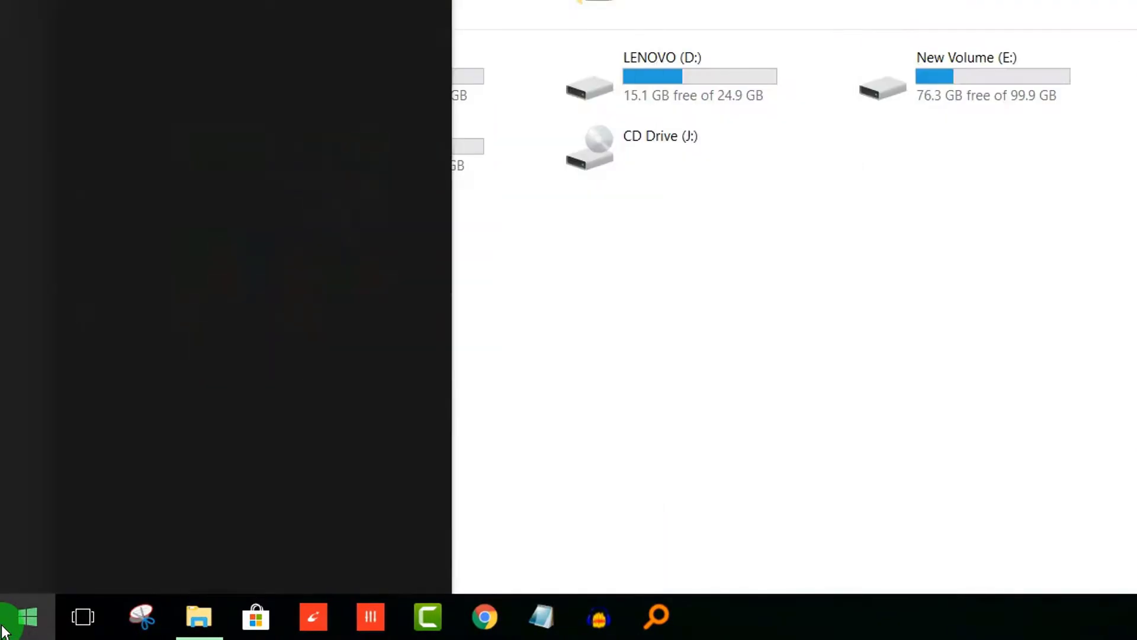
text(run)
key(Return)
click(192, 552)
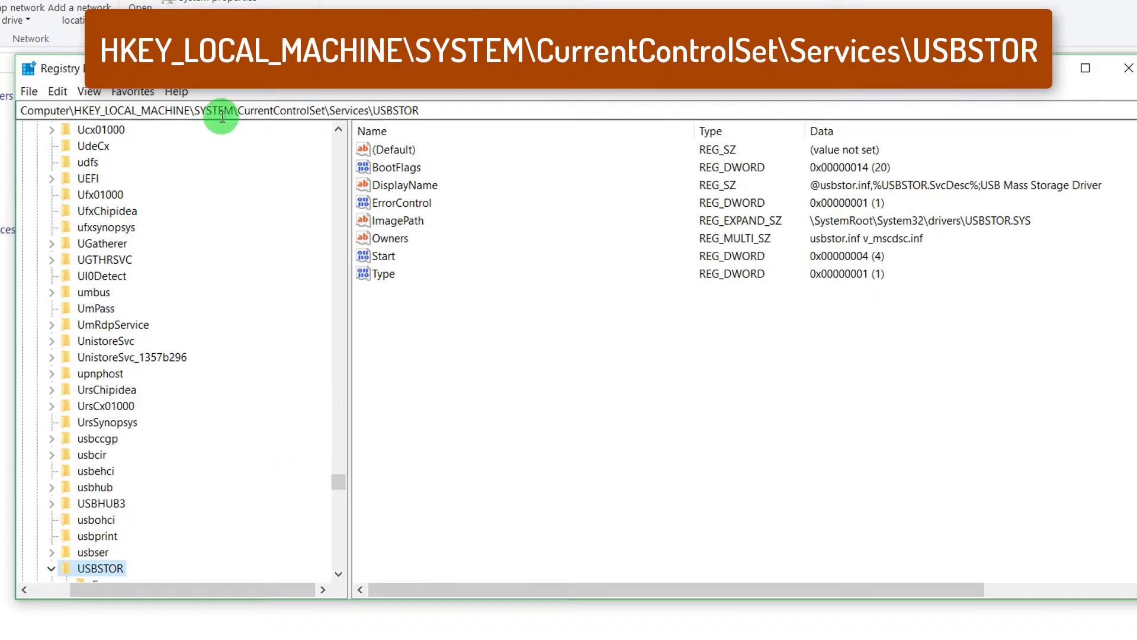
- Go to the USBSTOR key via the address bar and set Start back to 3
click(59, 111)
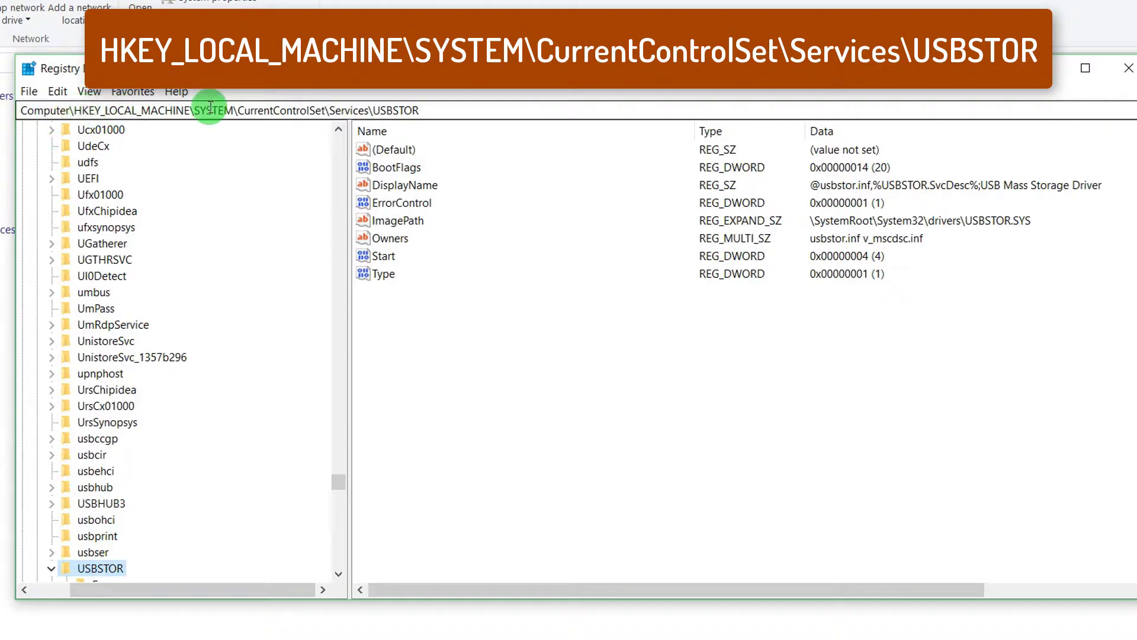
drag(237, 111, 421, 105)
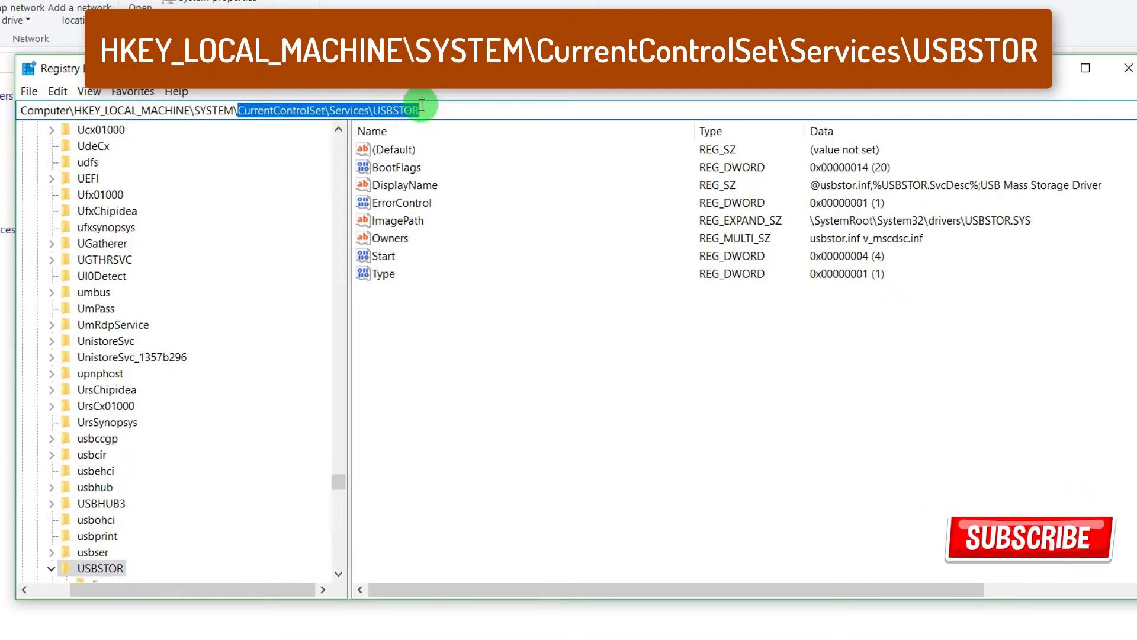
double_click(384, 260)
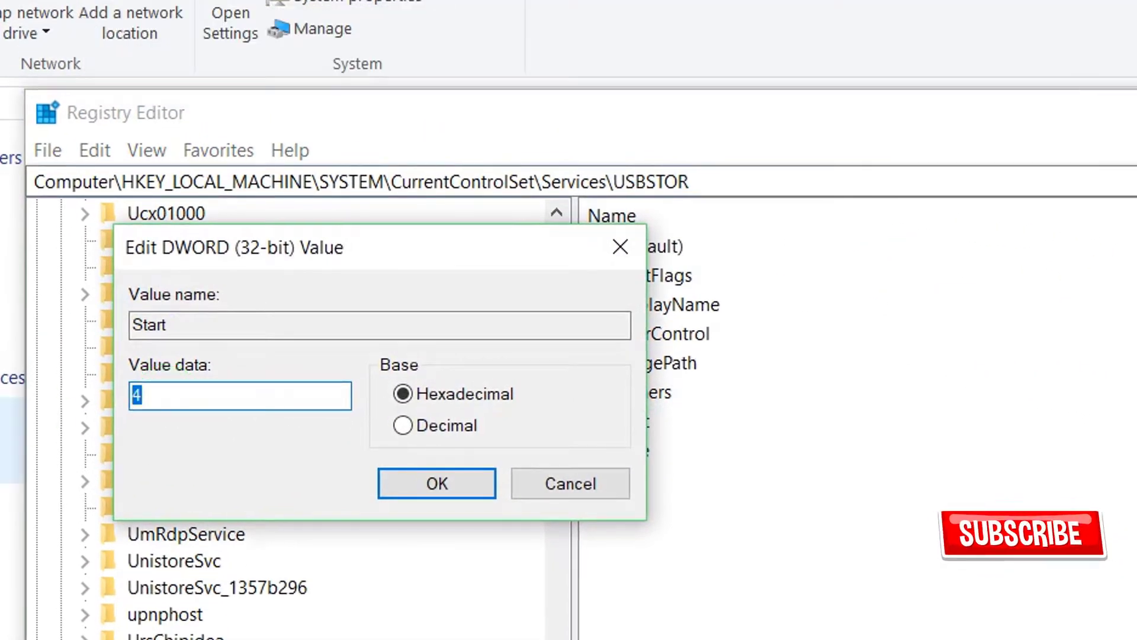
text(3)
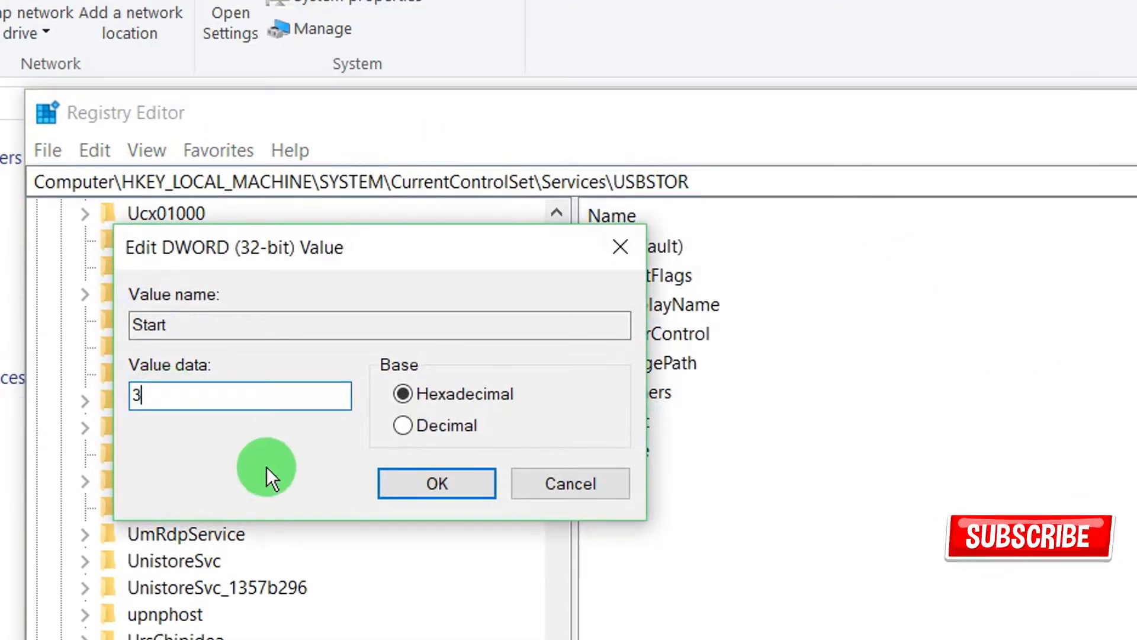
click(454, 477)
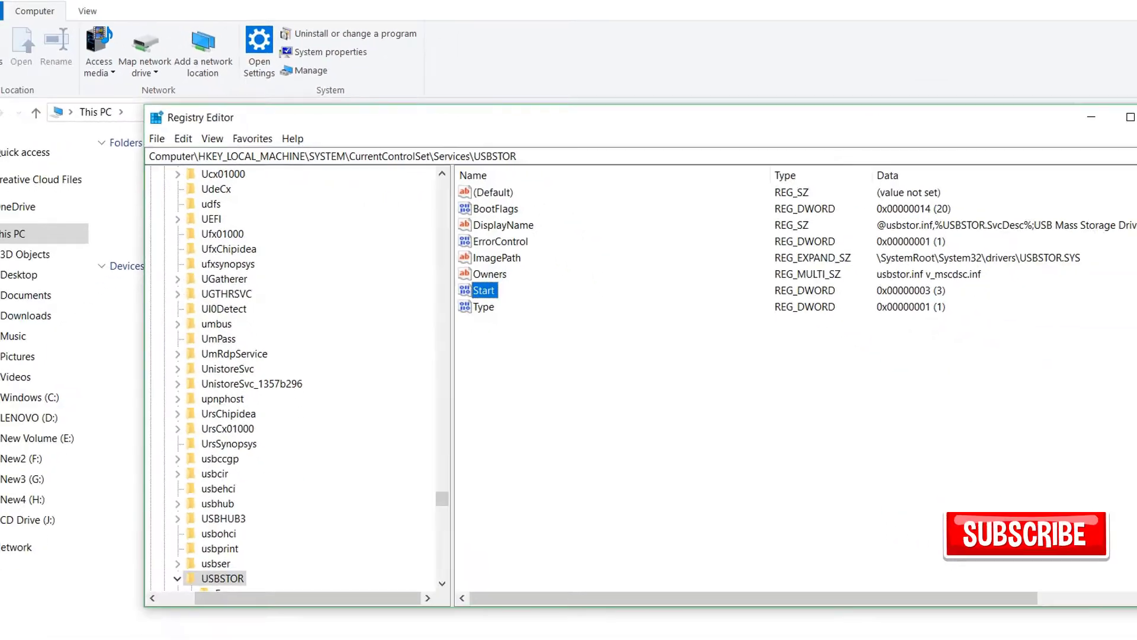
click(1063, 124)
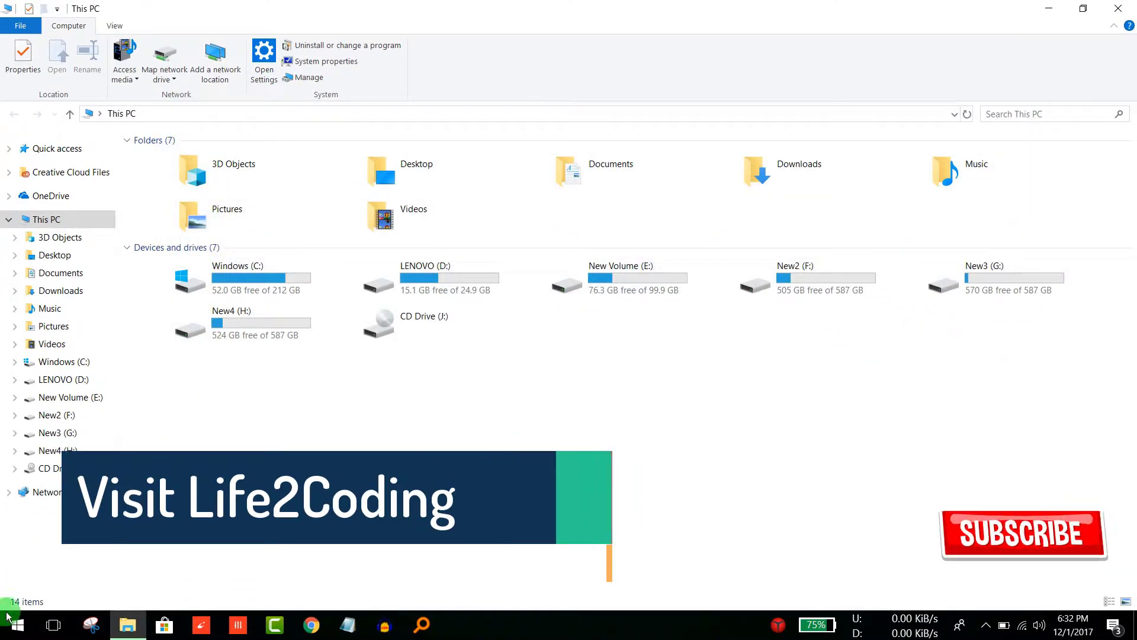